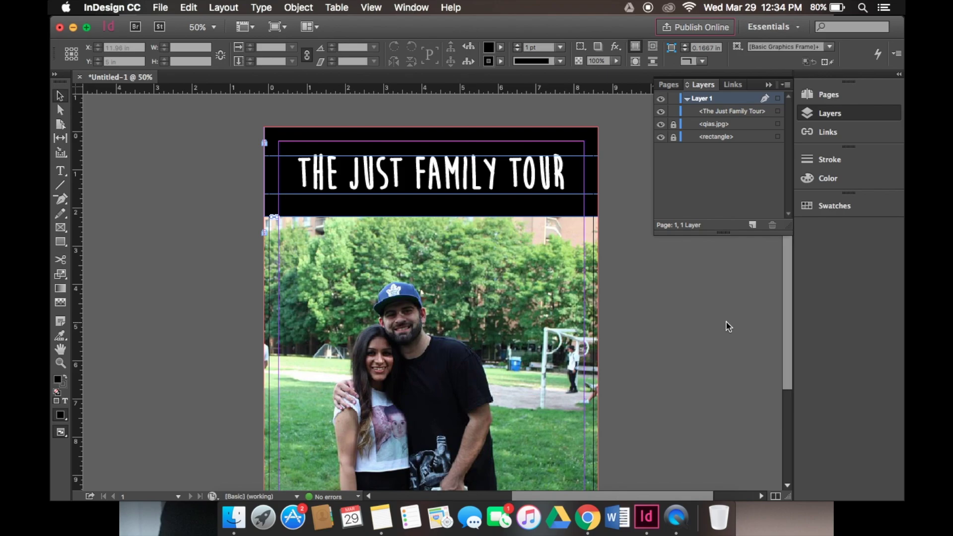
{"action": "scroll", "coordinate": [729, 327], "scroll_direction": "down", "scroll_amount": 2}
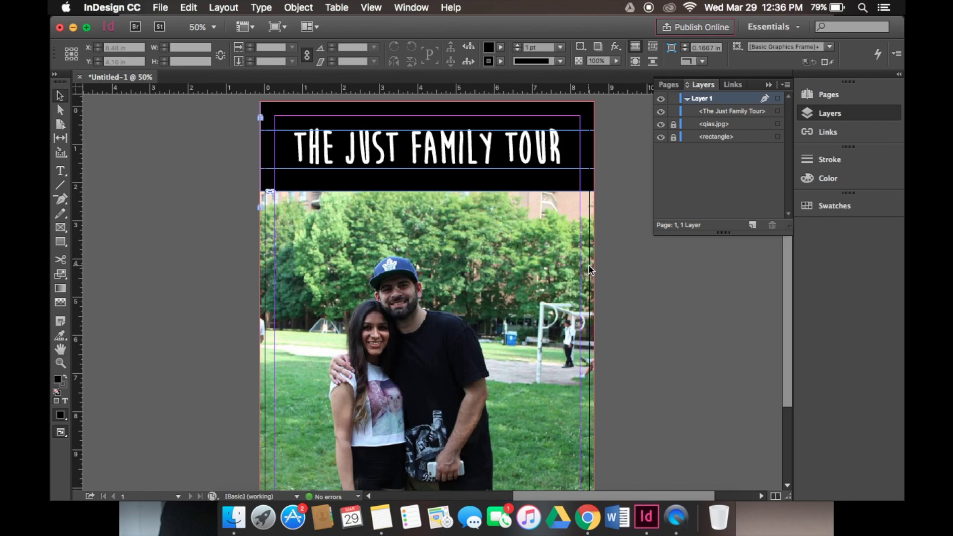
{"action": "scroll", "coordinate": [459, 363], "scroll_direction": "up", "scroll_amount": 1}
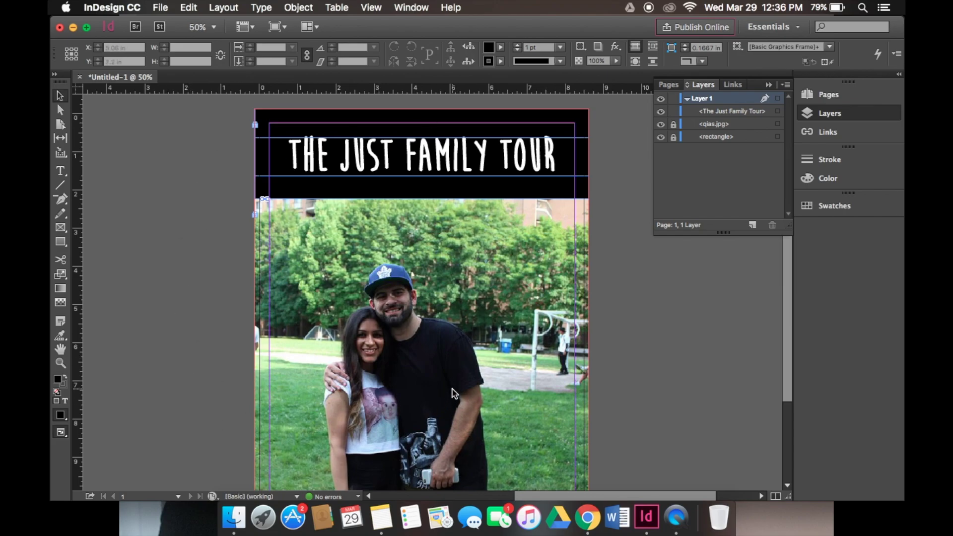
{"action": "scroll", "coordinate": [453, 393], "scroll_direction": "down", "scroll_amount": 3}
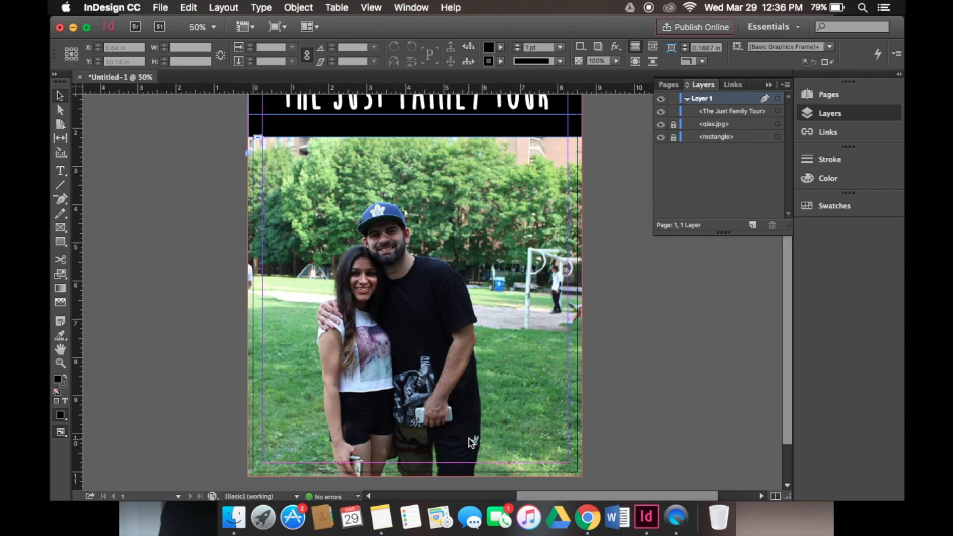
{"action": "scroll", "coordinate": [471, 442], "scroll_direction": "up", "scroll_amount": 4}
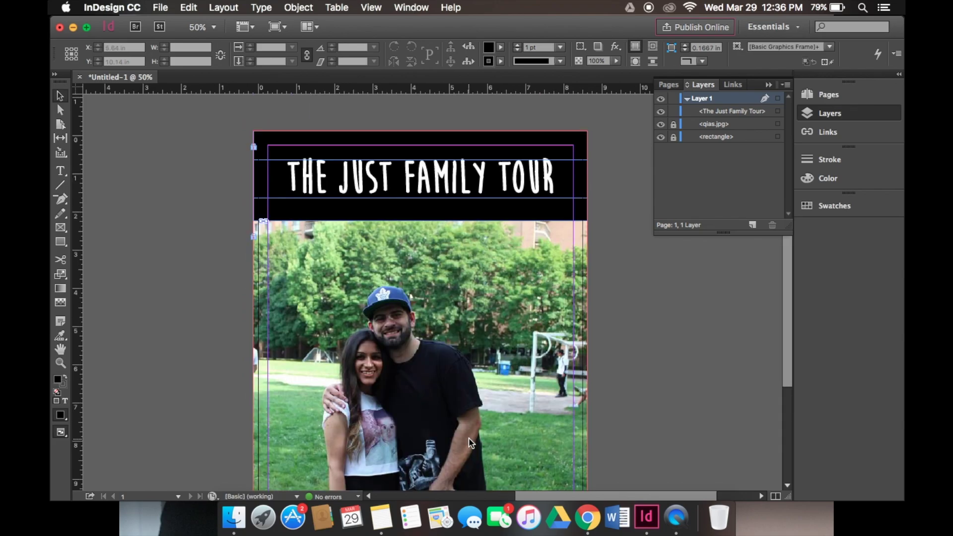
{"action": "scroll", "coordinate": [522, 255], "scroll_direction": "down", "scroll_amount": 1}
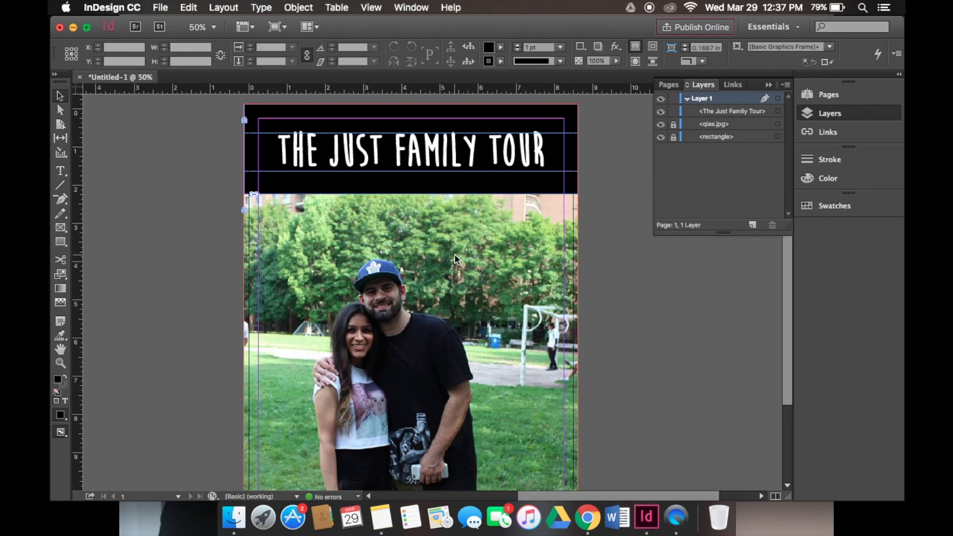
{"action": "scroll", "coordinate": [455, 259], "scroll_direction": "up", "scroll_amount": 2}
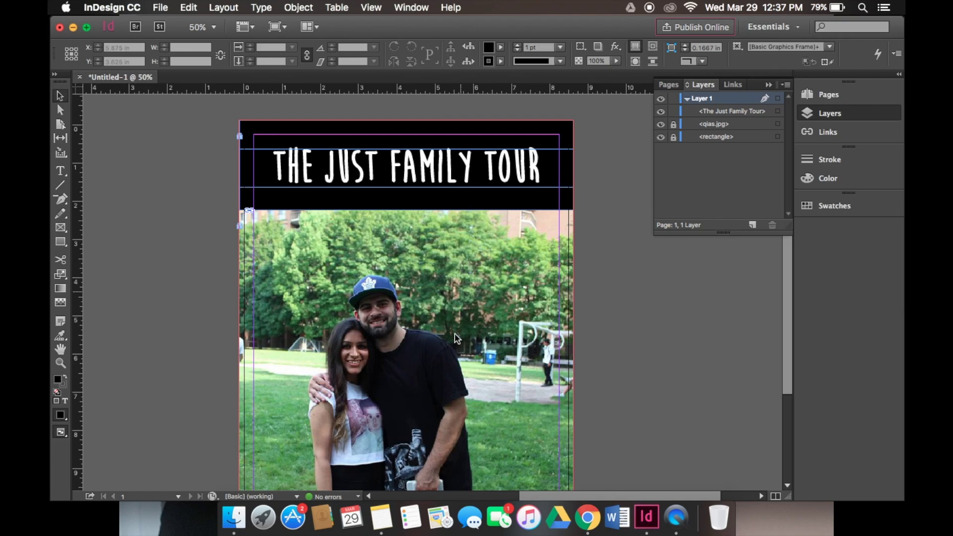
{"action": "scroll", "coordinate": [458, 431], "scroll_direction": "down", "scroll_amount": 3}
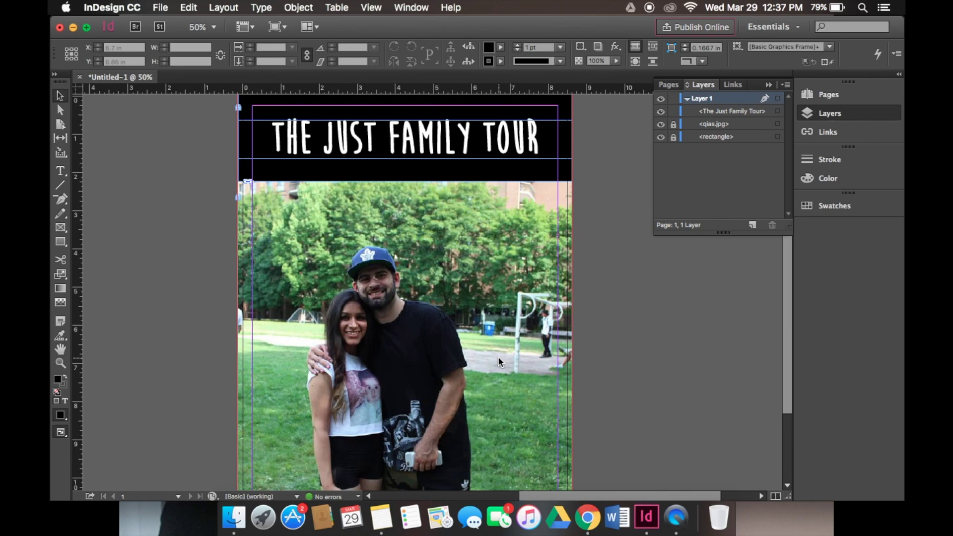
{"action": "scroll", "coordinate": [498, 357], "scroll_direction": "down", "scroll_amount": 1}
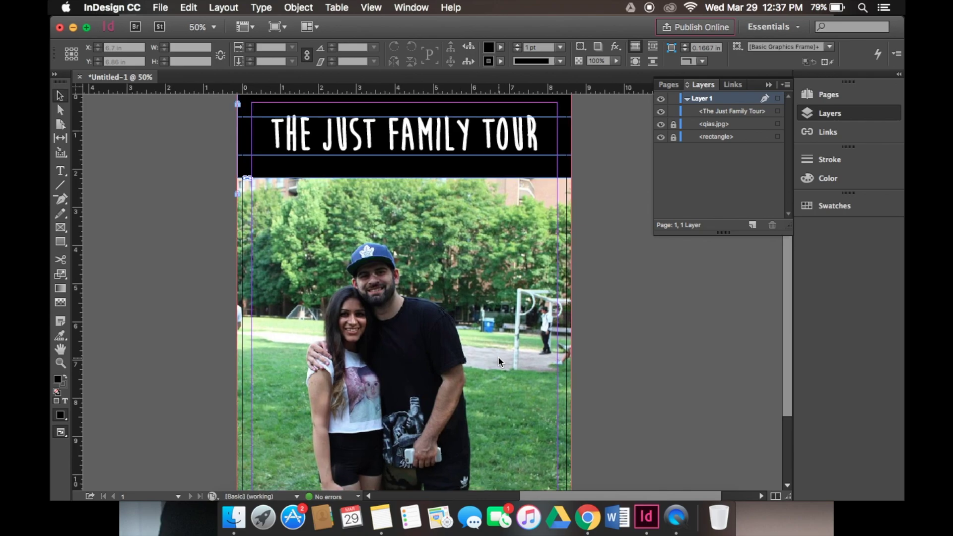
{"action": "scroll", "coordinate": [516, 298], "scroll_direction": "up", "scroll_amount": 2}
{"action": "scroll", "coordinate": [516, 298], "scroll_direction": "right", "scroll_amount": 1}
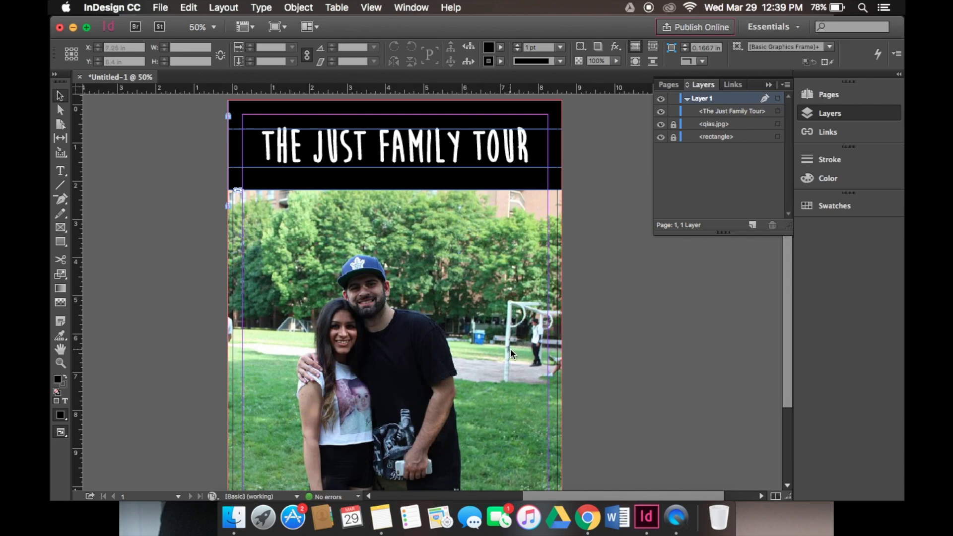
{"action": "scroll", "coordinate": [512, 354], "scroll_direction": "up", "scroll_amount": 2}
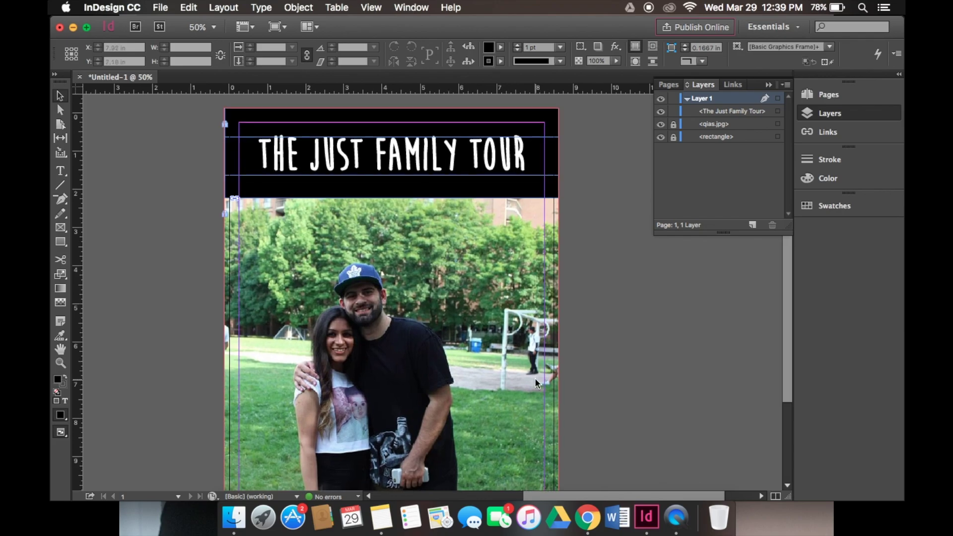
{"action": "scroll", "coordinate": [535, 378], "scroll_direction": "down", "scroll_amount": 3}
{"action": "scroll", "coordinate": [535, 383], "scroll_direction": "up", "scroll_amount": 2}
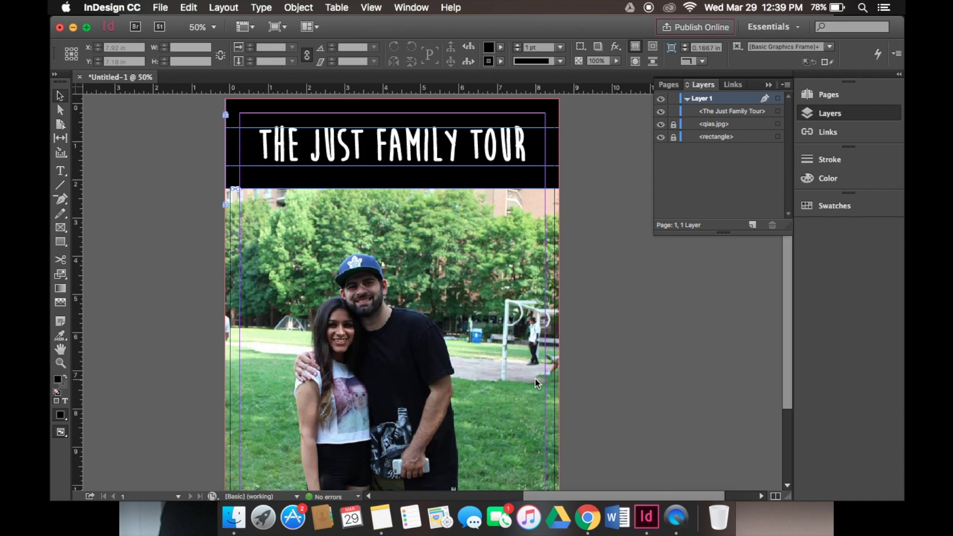
{"action": "scroll", "coordinate": [634, 328], "scroll_direction": "left", "scroll_amount": 2}
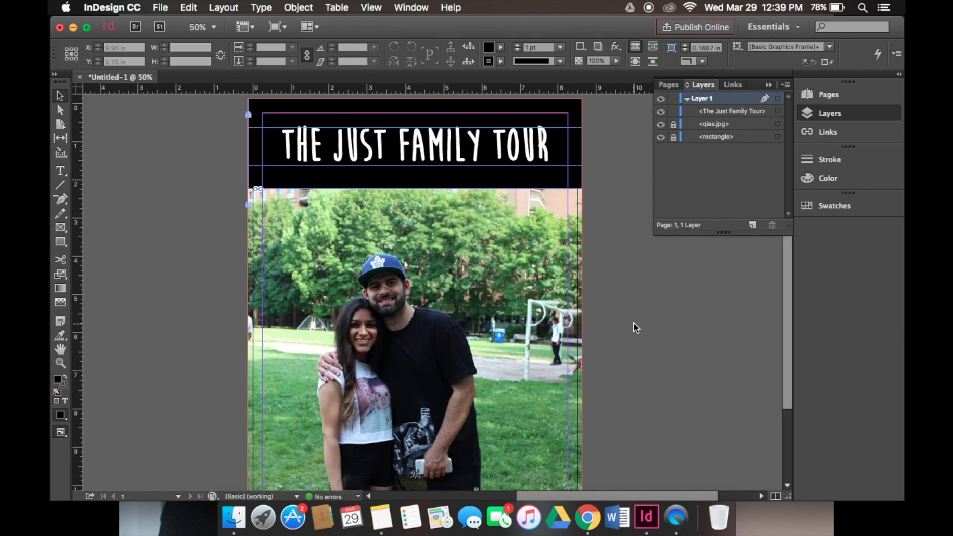
- Set the display performance to High Quality Display, check the photo enlarged at 75%, and fit the page in the window
{"action": "key", "text": "super+equal"}
{"action": "key", "text": "super+equal"}
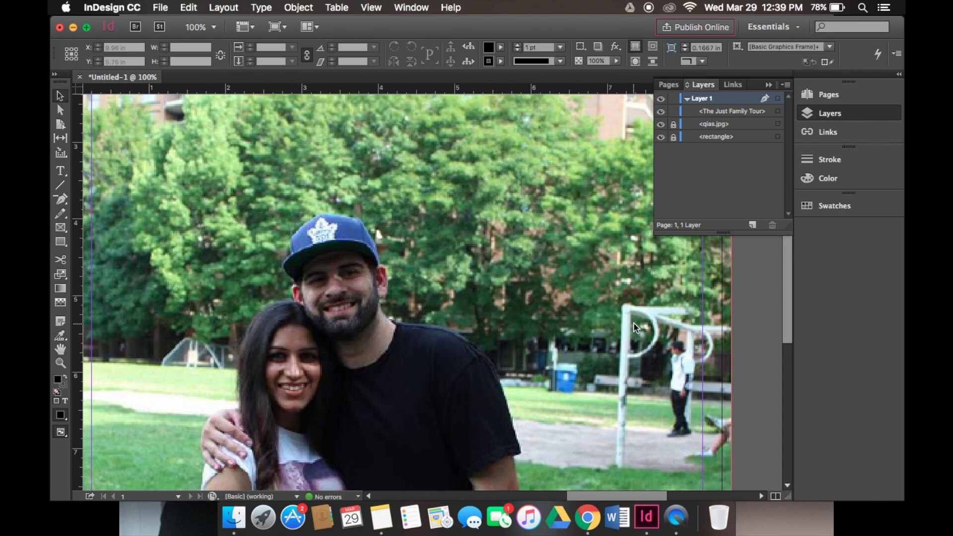
{"action": "key", "text": "super+minus"}
{"action": "key", "text": "super+minus"}
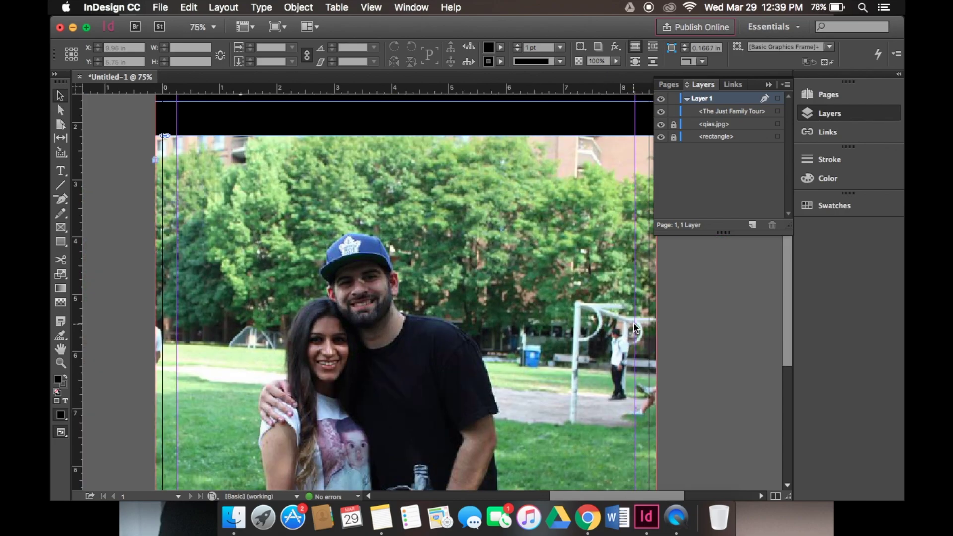
{"action": "key", "text": "super+equal"}
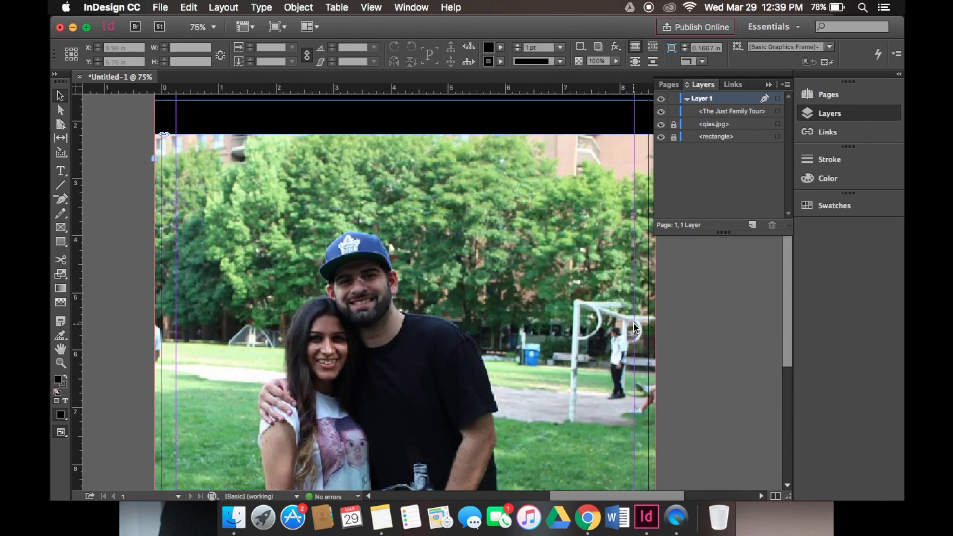
{"action": "key", "text": "super+minus"}
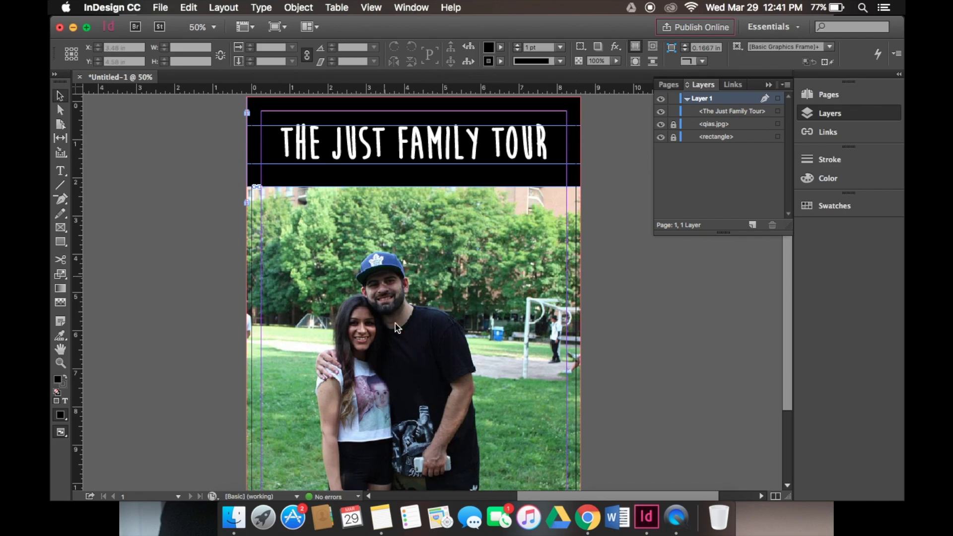
{"action": "left_click", "coordinate": [369, 6]}
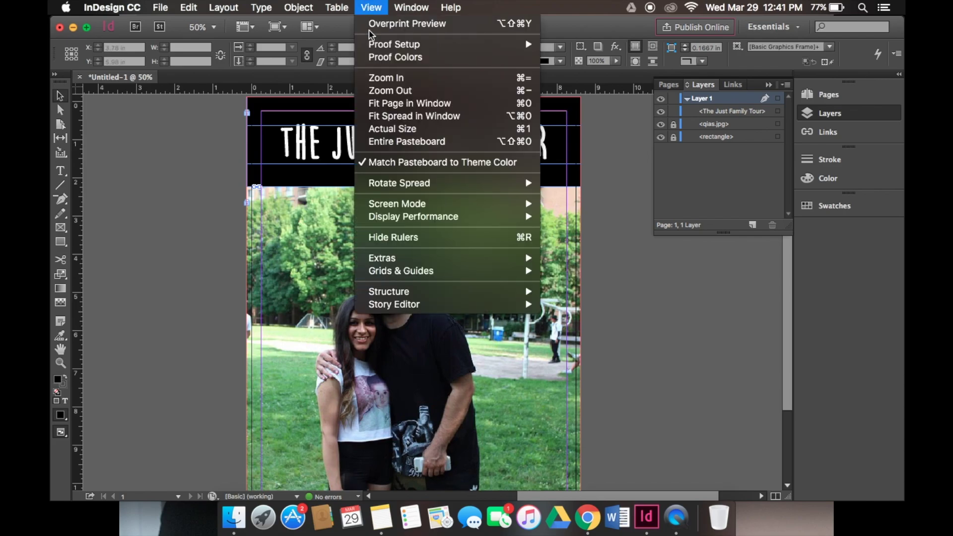
{"action": "mouse_move", "coordinate": [420, 218]}
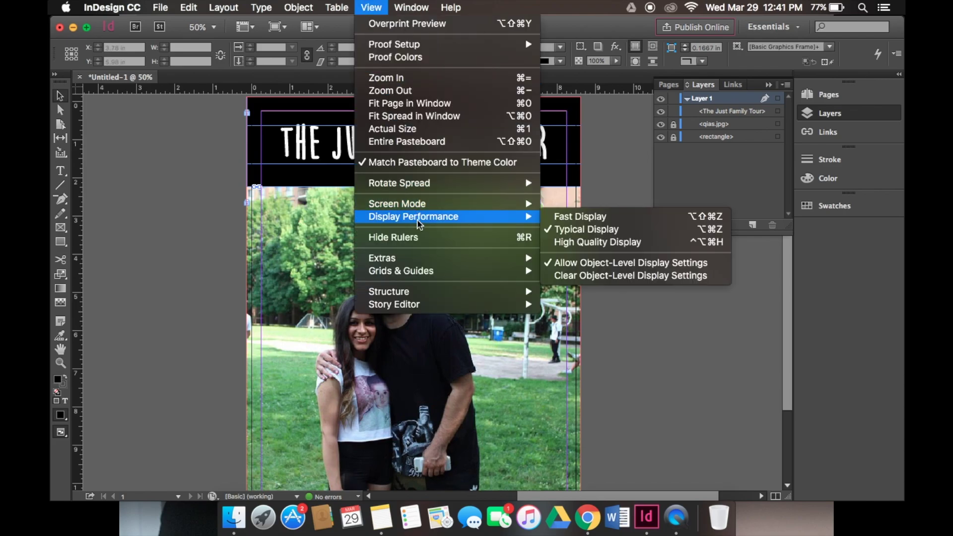
{"action": "left_click", "coordinate": [595, 242]}
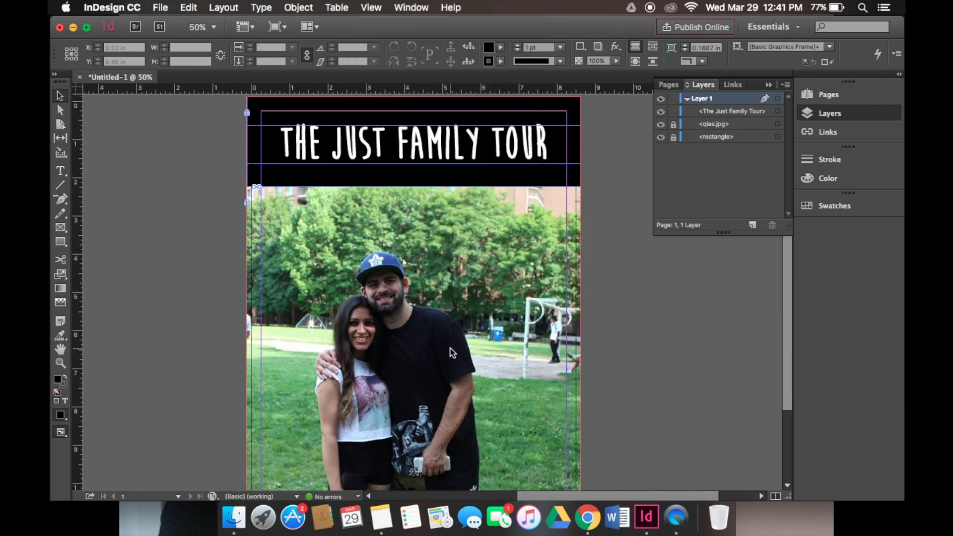
{"action": "key", "text": "super+equal"}
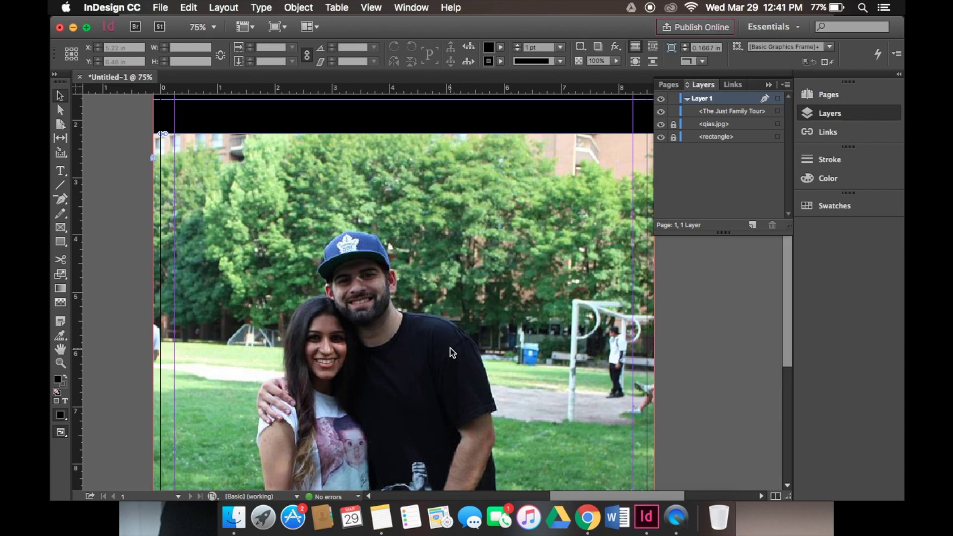
{"action": "key", "text": "super+0"}
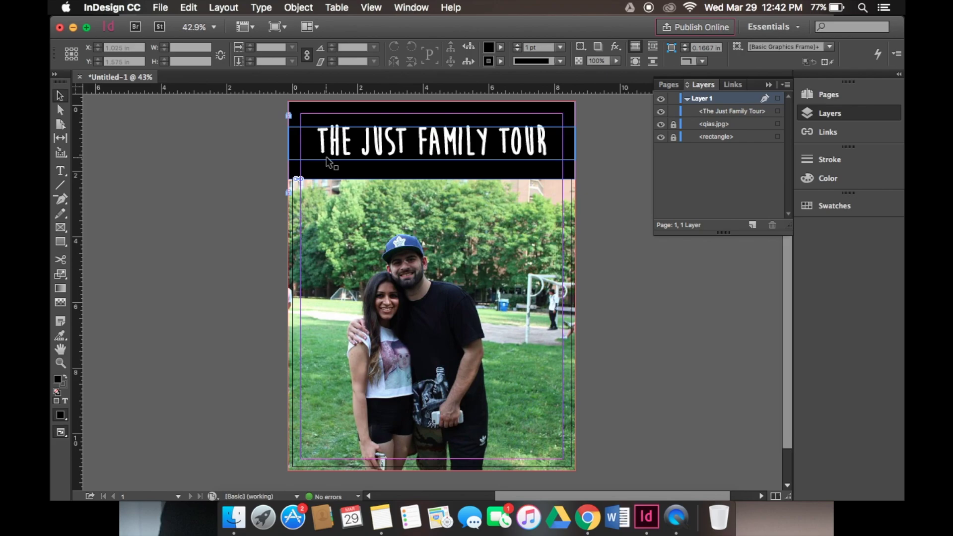
- Start exporting the poster to the Documents folder as TheJustFamilyTour in Adobe PDF (Print) format
{"action": "left_click", "coordinate": [163, 6]}
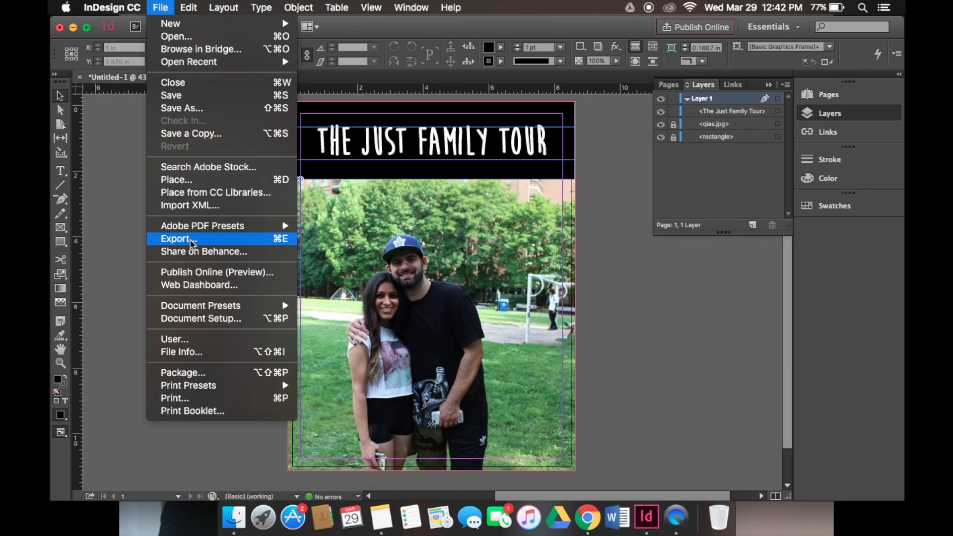
{"action": "mouse_move", "coordinate": [209, 226]}
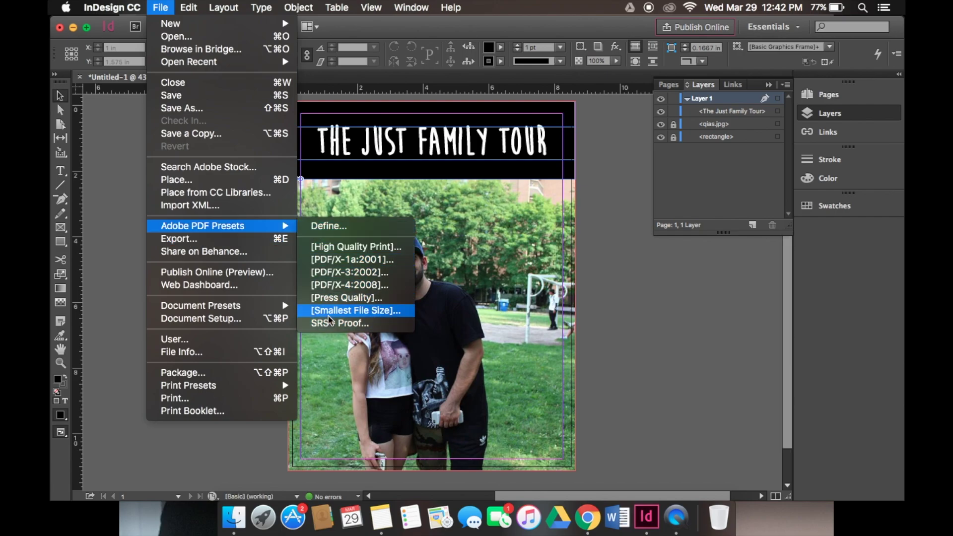
{"action": "left_click", "coordinate": [265, 243]}
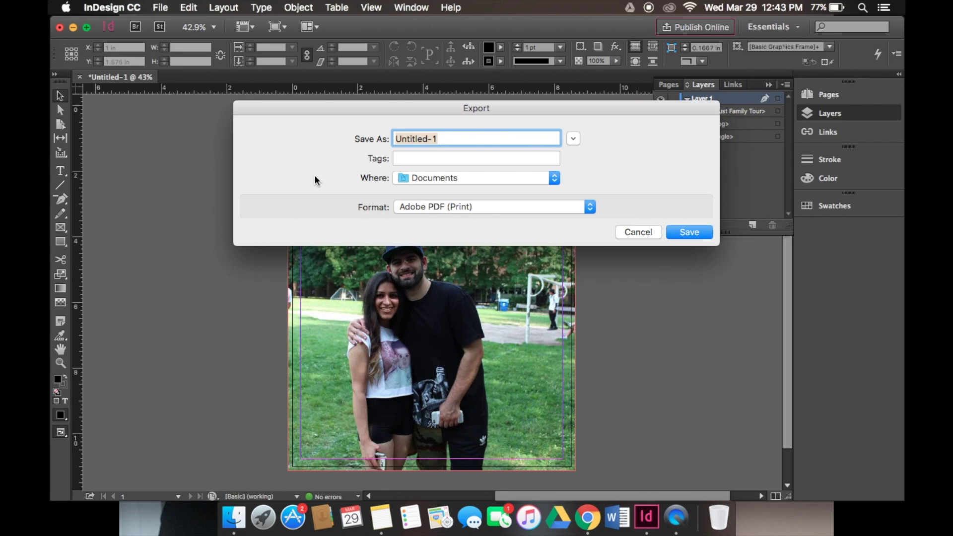
{"action": "type", "text": "TheJust F"}
{"action": "key", "text": "BackSpace"}
{"action": "key", "text": "BackSpace"}
{"action": "type", "text": "FamilyTour"}
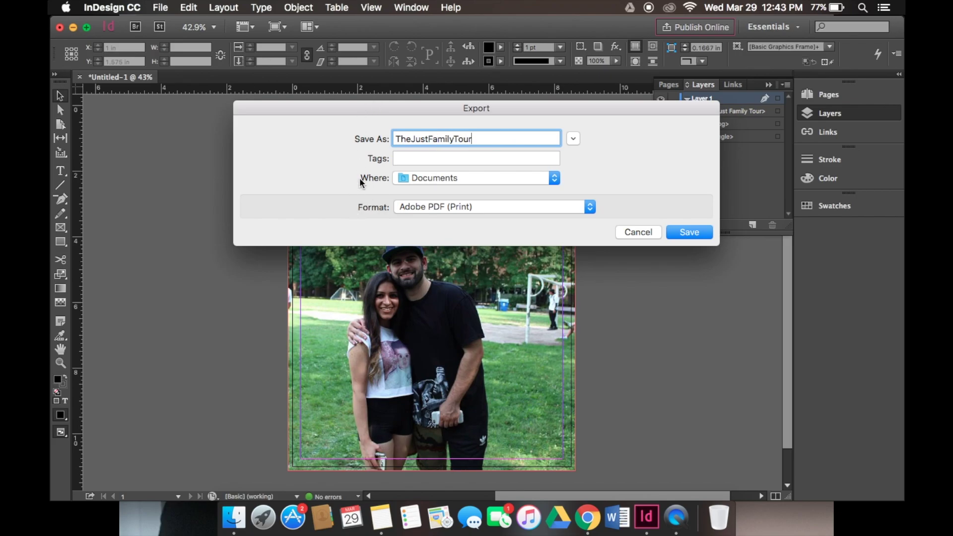
{"action": "left_click", "coordinate": [416, 207]}
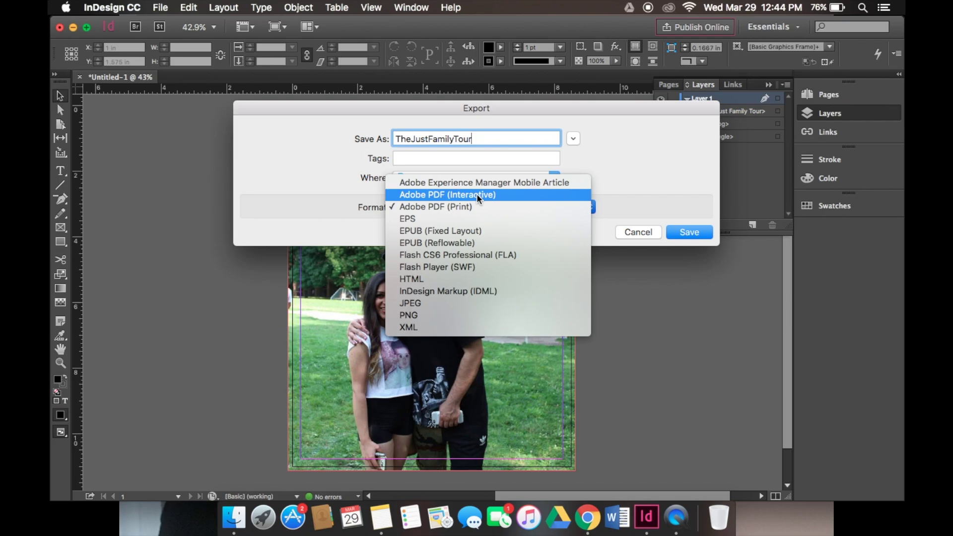
{"action": "left_click", "coordinate": [460, 205]}
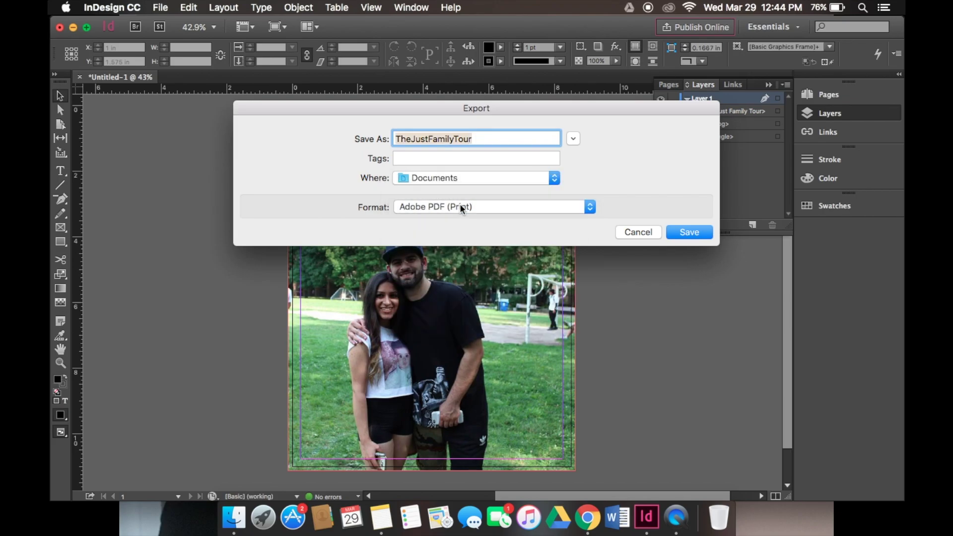
{"action": "left_click", "coordinate": [687, 232]}
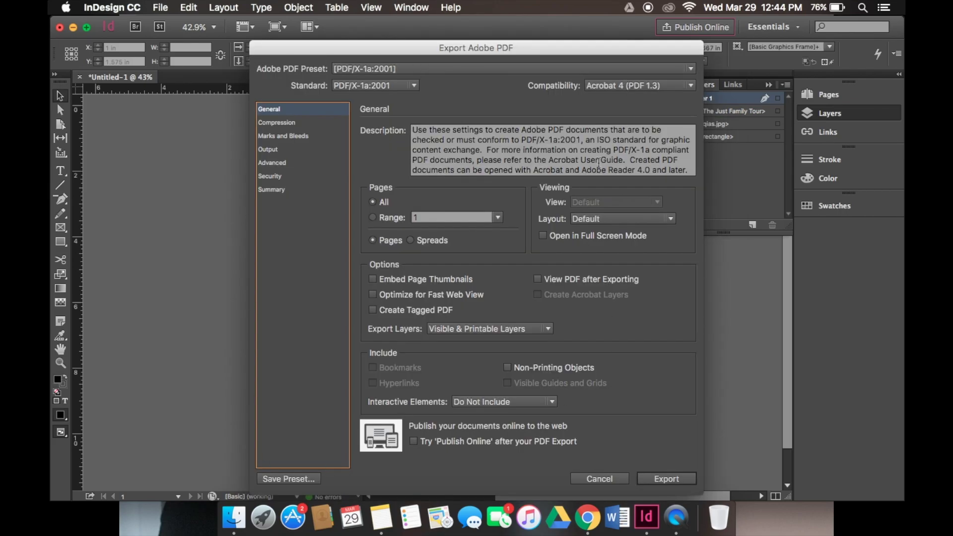
- Choose the [PDF/X-1a:2001] preset for the PDF export and review its compression settings
{"action": "left_click", "coordinate": [363, 70]}
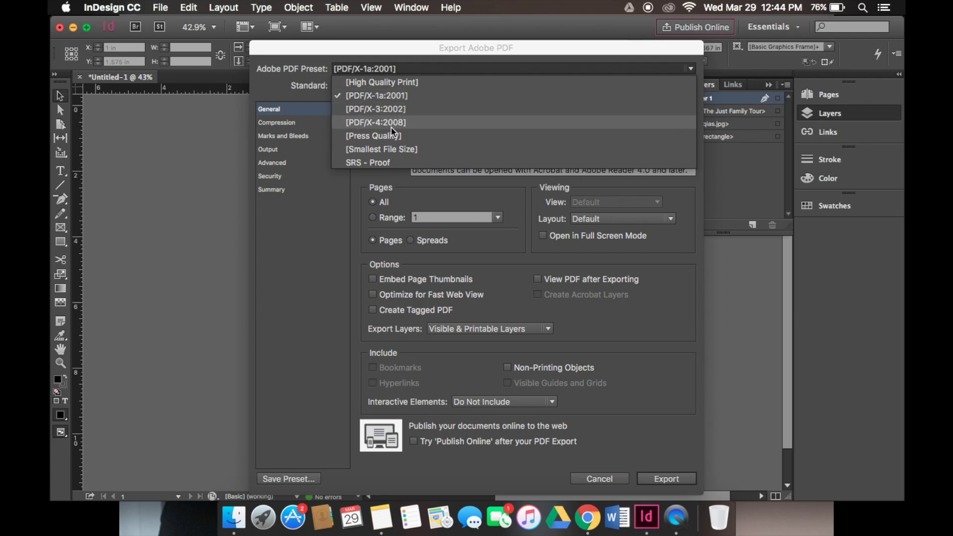
{"action": "left_click", "coordinate": [394, 94]}
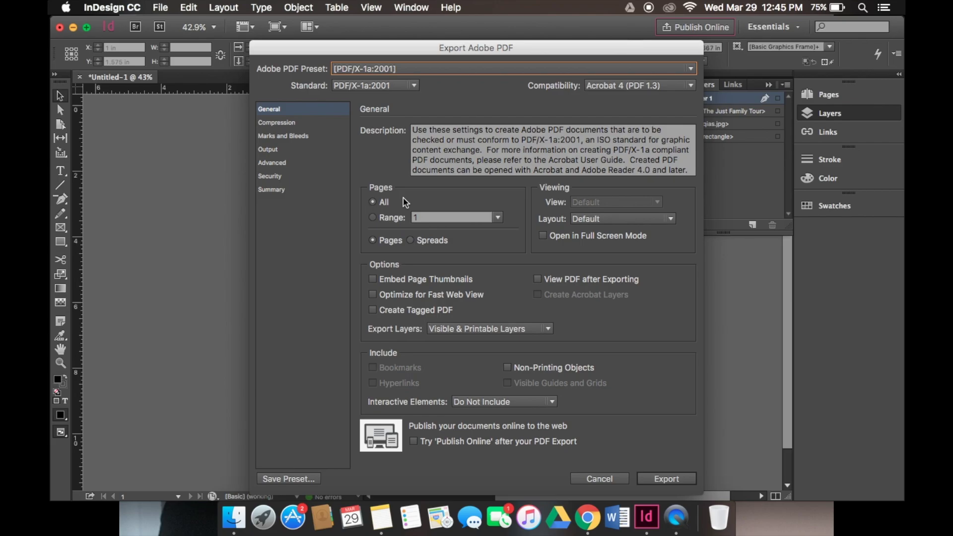
{"action": "left_click", "coordinate": [277, 122]}
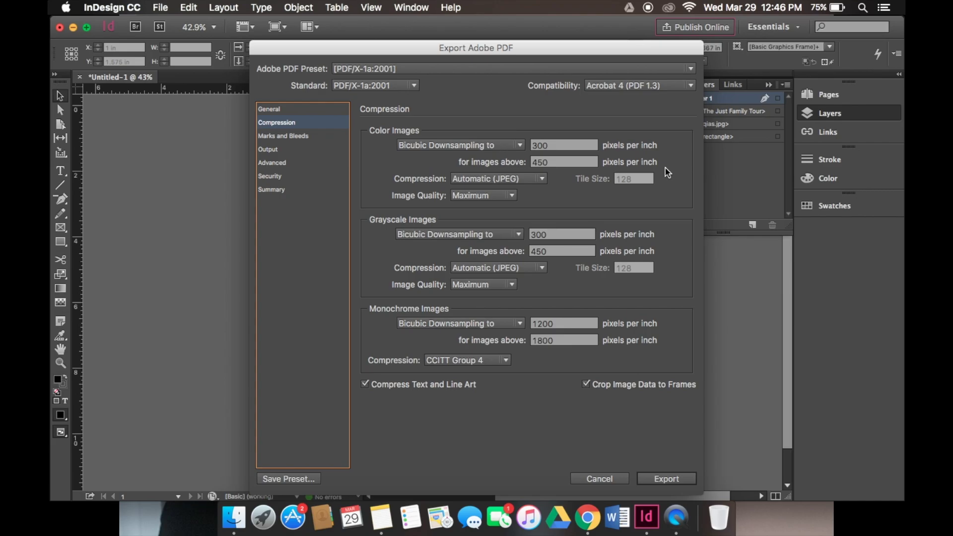
- Add crop marks and page information to the PDF and use the document bleed settings
{"action": "left_click", "coordinate": [302, 137]}
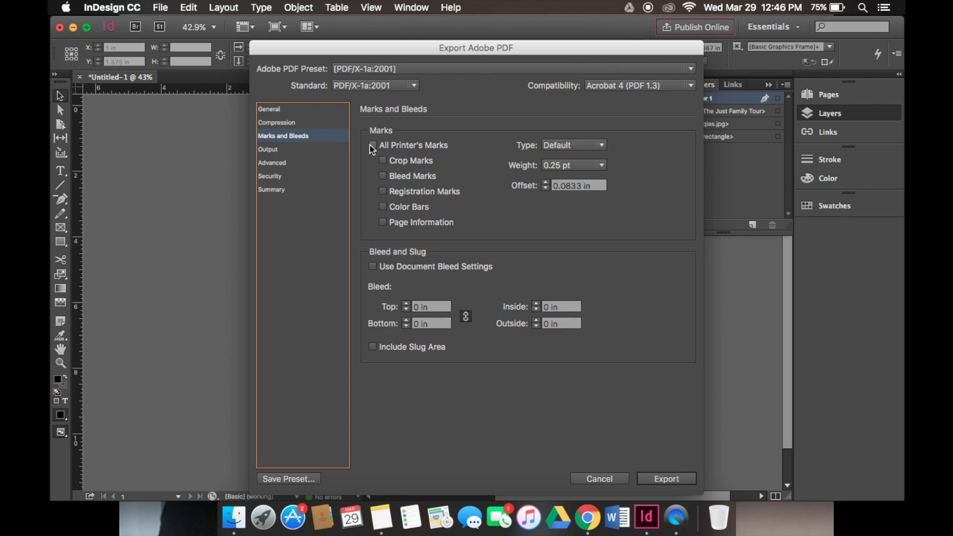
{"action": "left_click", "coordinate": [383, 161]}
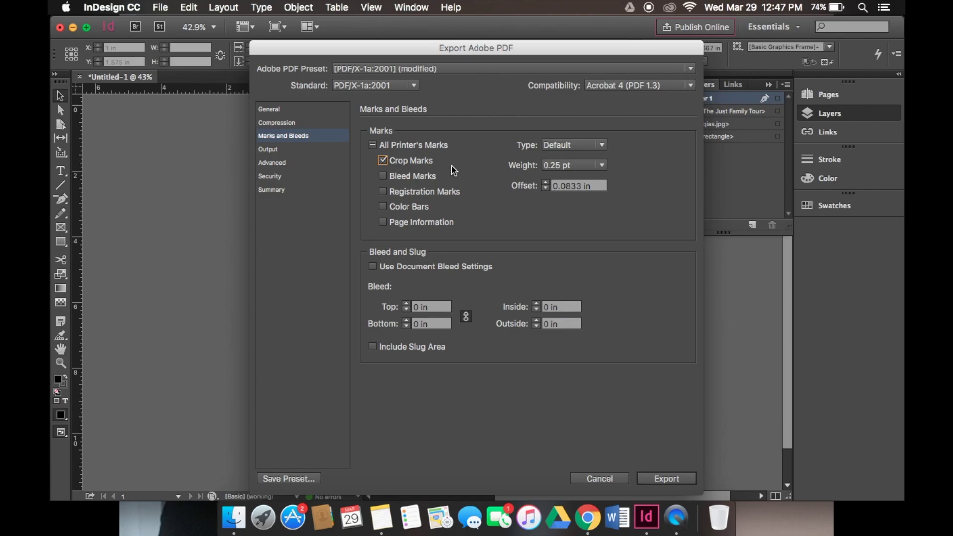
{"action": "left_click", "coordinate": [385, 223]}
{"action": "left_click", "coordinate": [373, 267]}
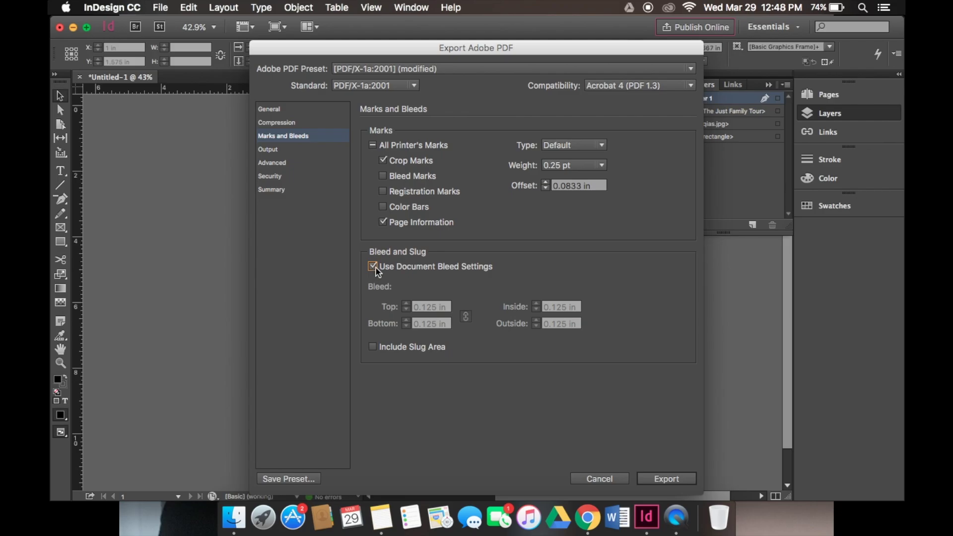
- Look through the output, advanced and security settings of the PDF export
{"action": "left_click", "coordinate": [271, 149]}
{"action": "left_click", "coordinate": [273, 163]}
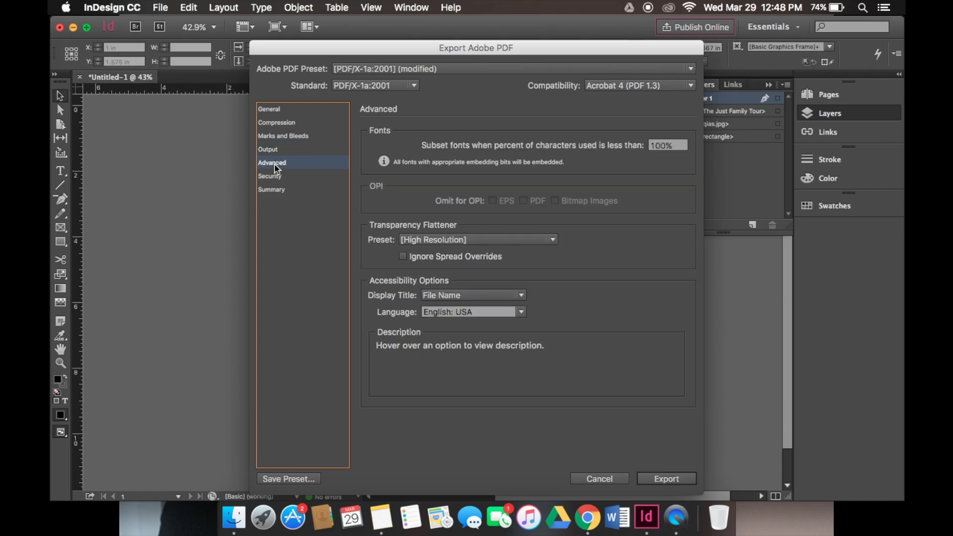
{"action": "left_click", "coordinate": [271, 178]}
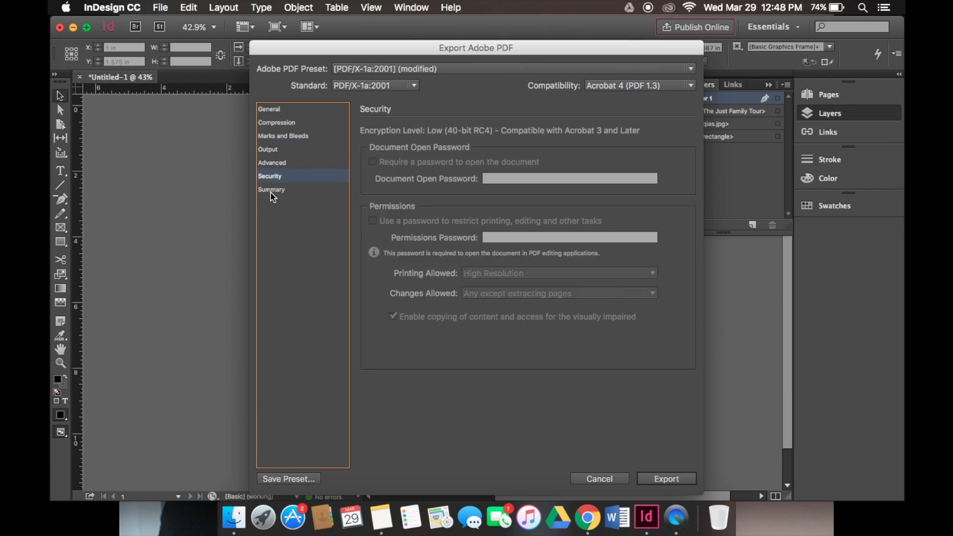
- Review the General and Compression details in the export summary and export the poster as a PDF
{"action": "left_click", "coordinate": [272, 198]}
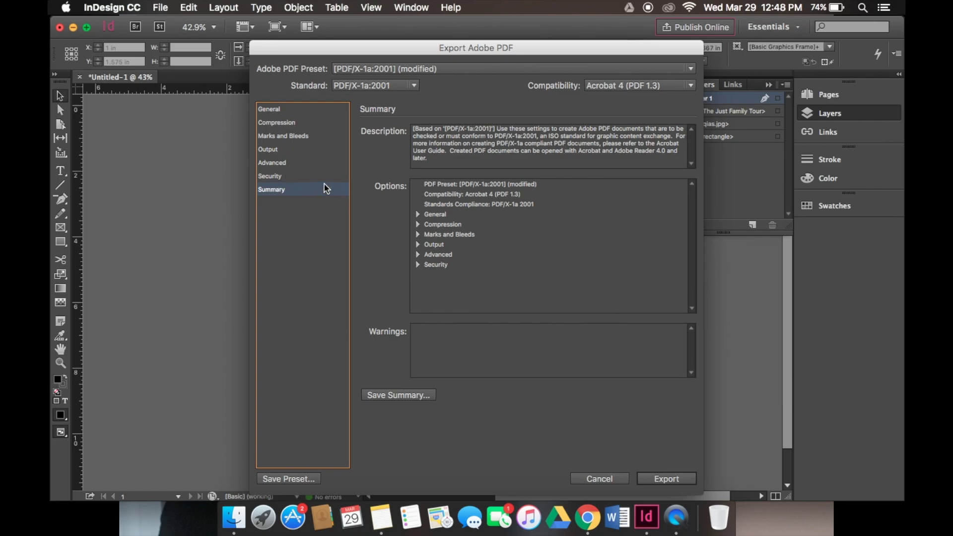
{"action": "left_click", "coordinate": [419, 214]}
{"action": "scroll", "coordinate": [430, 236], "scroll_direction": "down", "scroll_amount": 5}
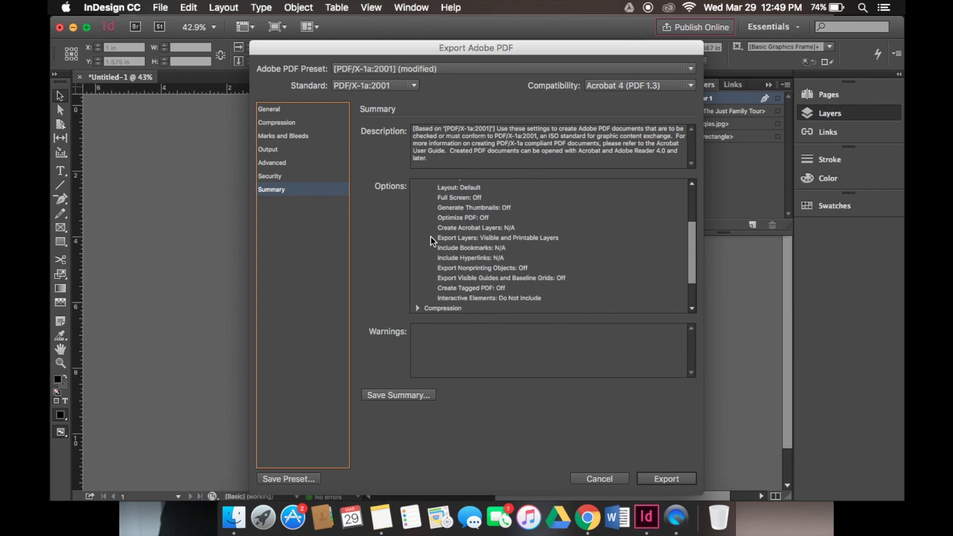
{"action": "left_click", "coordinate": [419, 295]}
{"action": "scroll", "coordinate": [427, 268], "scroll_direction": "down", "scroll_amount": 2}
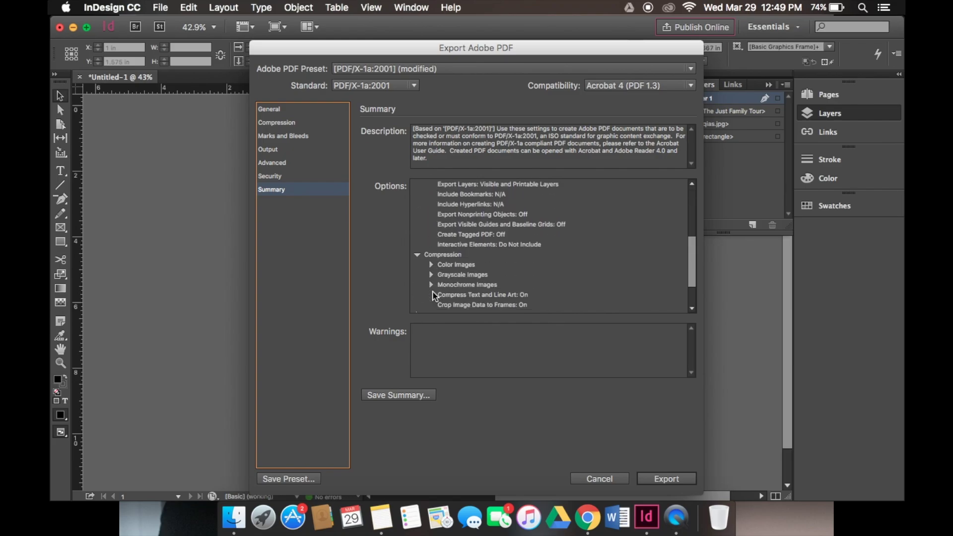
{"action": "scroll", "coordinate": [427, 268], "scroll_direction": "up", "scroll_amount": 10}
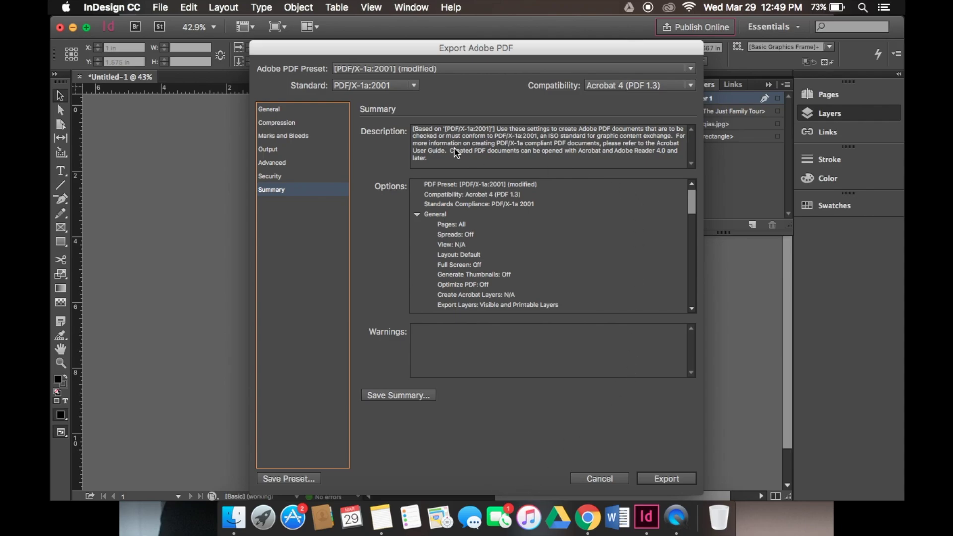
{"action": "left_click", "coordinate": [666, 478]}
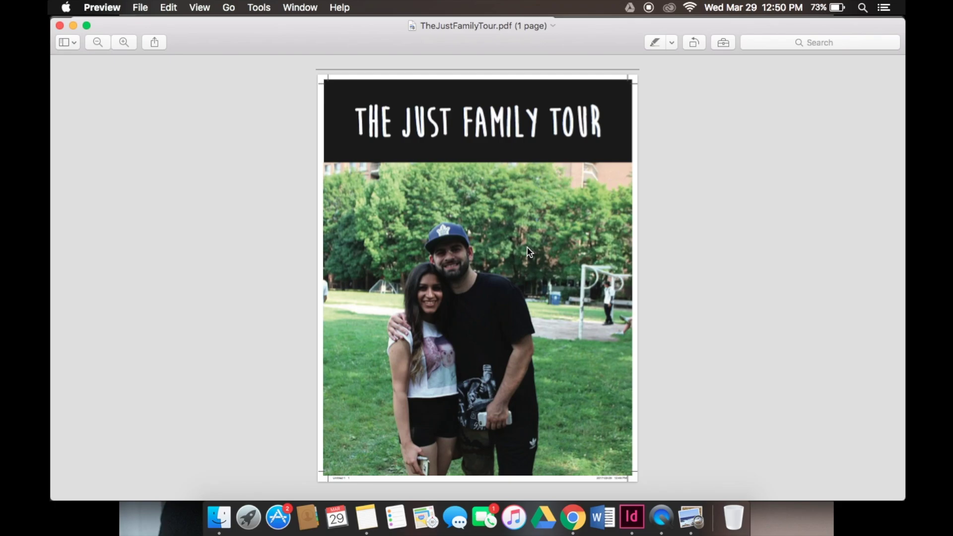
- Inspect the exported TheJustFamilyTour.pdf in Preview up close, including its crop marks and page information, and fit the whole page in view
{"action": "scroll", "coordinate": [529, 252], "scroll_direction": "up", "scroll_amount": 5}
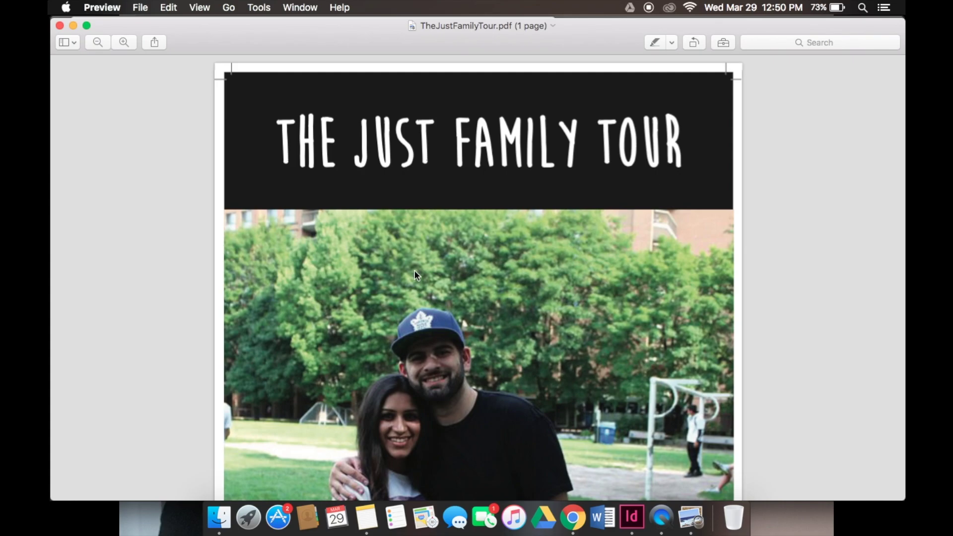
{"action": "scroll", "coordinate": [415, 272], "scroll_direction": "down", "scroll_amount": 5}
{"action": "scroll", "coordinate": [391, 370], "scroll_direction": "up", "scroll_amount": 5}
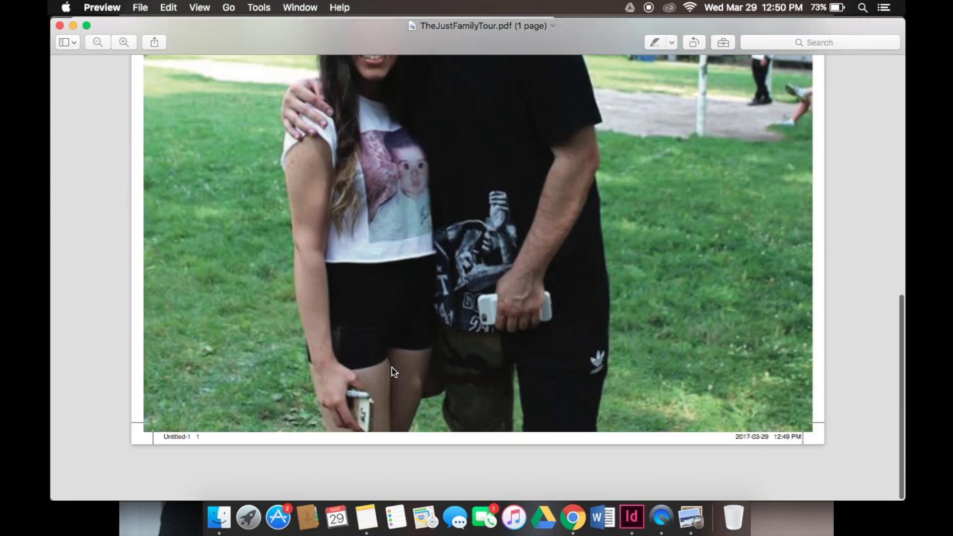
{"action": "scroll", "coordinate": [395, 373], "scroll_direction": "down", "scroll_amount": 3}
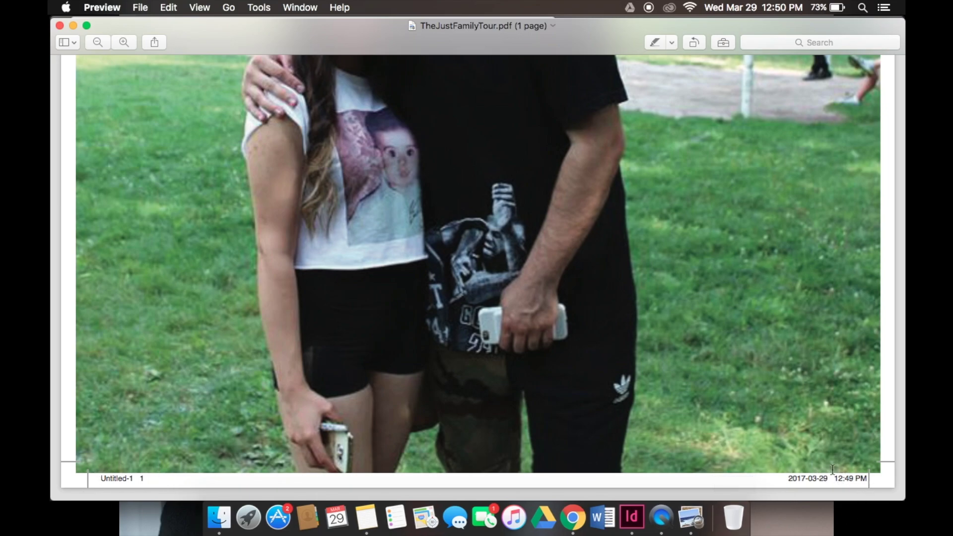
{"action": "key", "text": "super+9"}
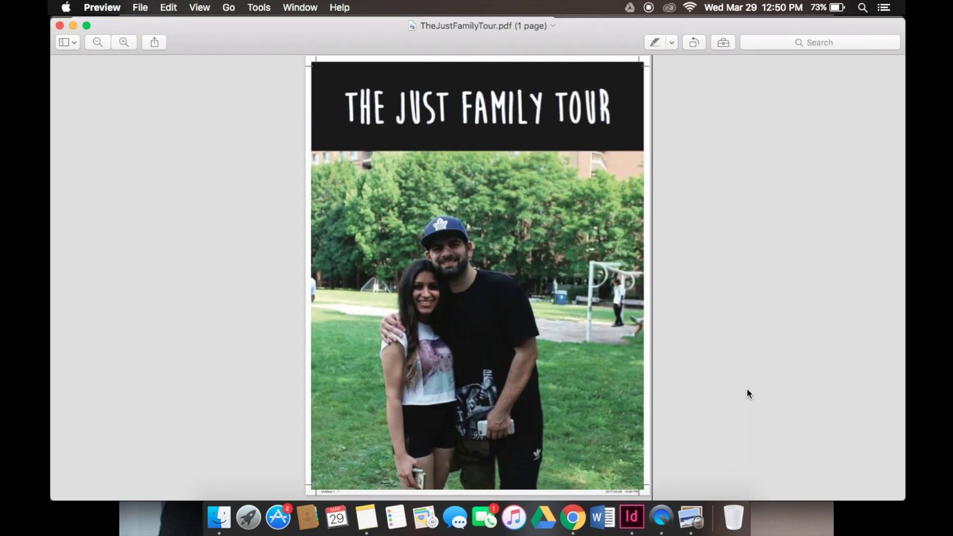